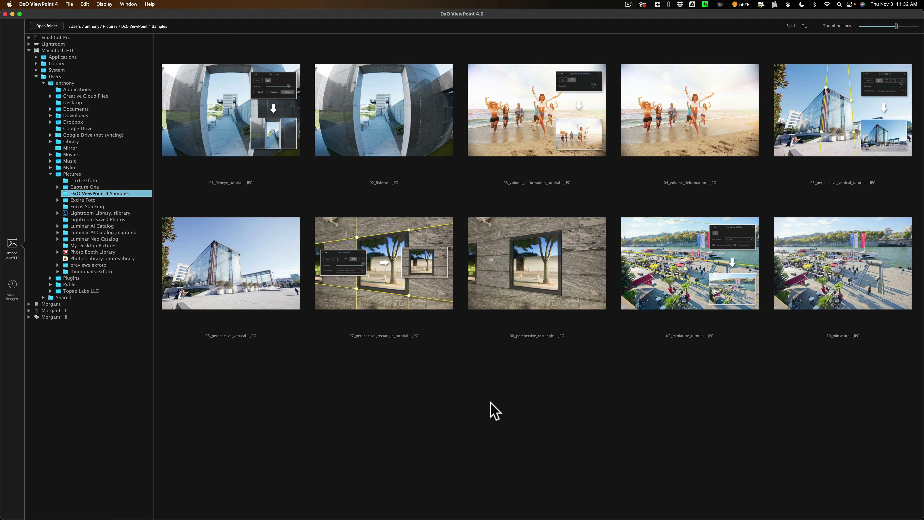
Open the 01_fisheye_tutorial sample for editing and advance to 02_fisheye.jpg.
{"action": "double_click", "coordinate": [245, 132]}
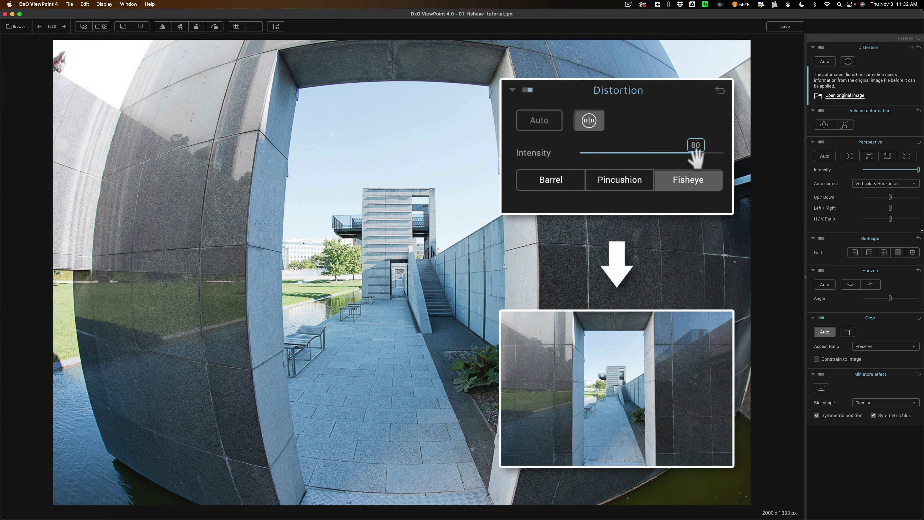
{"action": "left_click", "coordinate": [63, 27]}
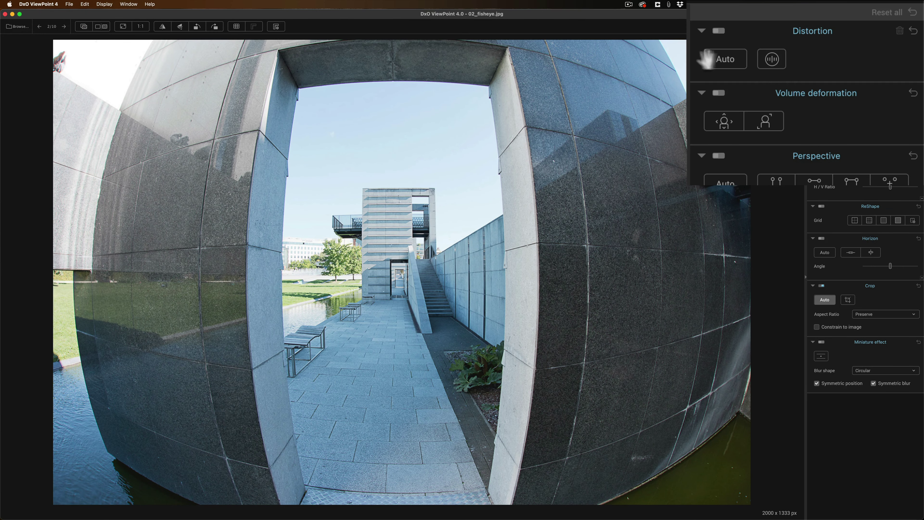
Try the manual Fisheye distortion correction at intensity 80 and the automatic distortion correction on the photo, resetting each one.
{"action": "left_click", "coordinate": [780, 58]}
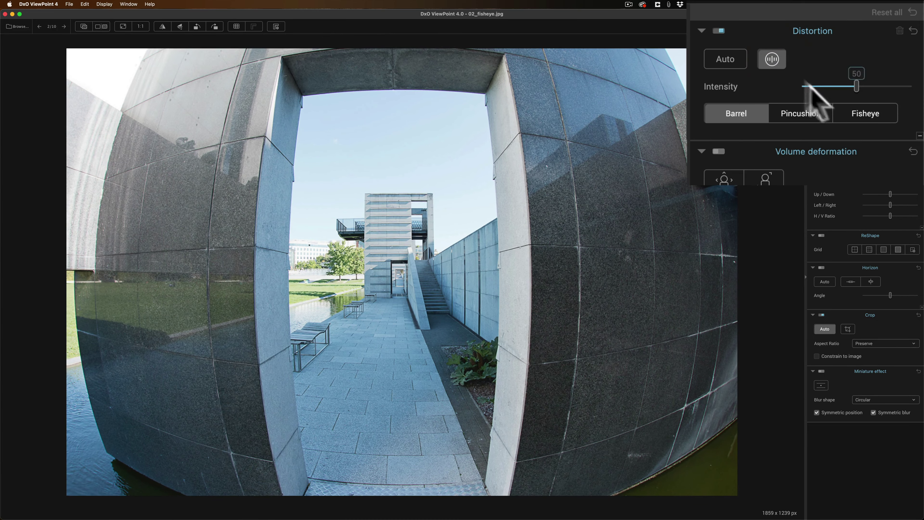
{"action": "left_click", "coordinate": [864, 116]}
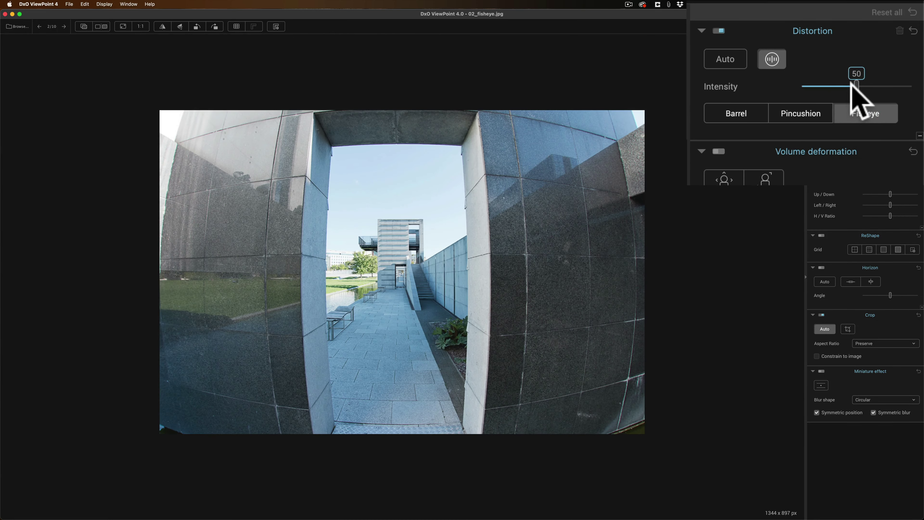
{"action": "left_click_drag", "start_coordinate": [853, 85], "coordinate": [891, 84]}
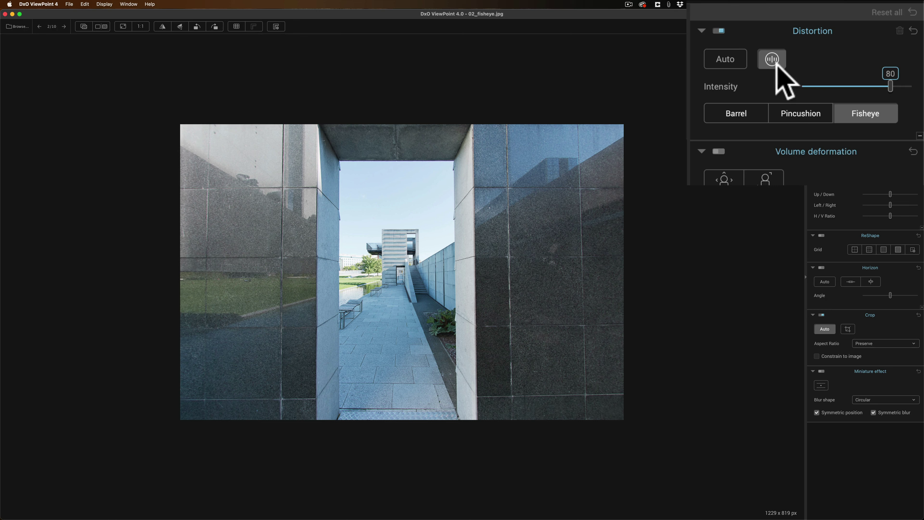
{"action": "left_click", "coordinate": [914, 31]}
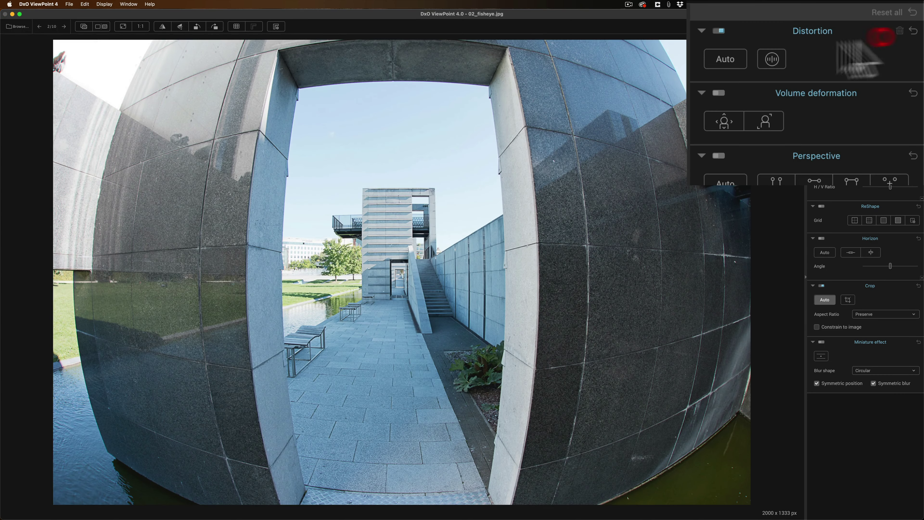
{"action": "left_click", "coordinate": [714, 56]}
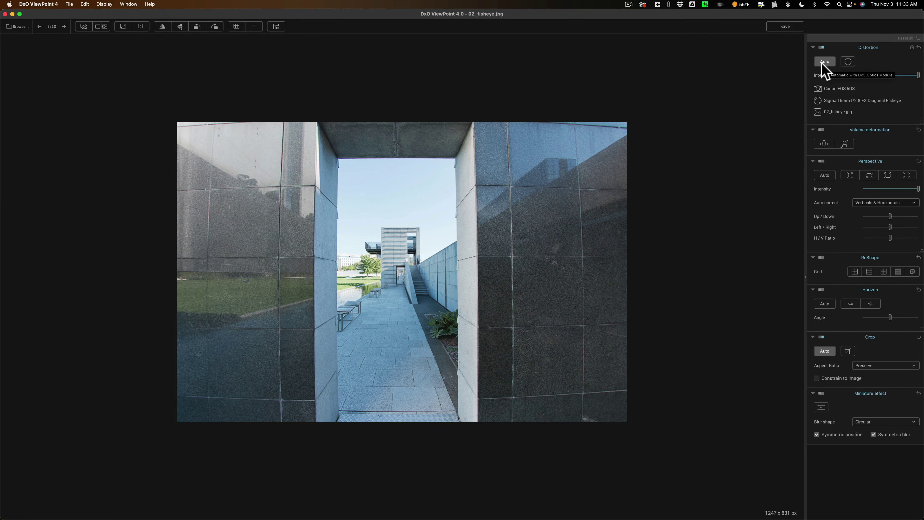
{"action": "left_click", "coordinate": [919, 48]}
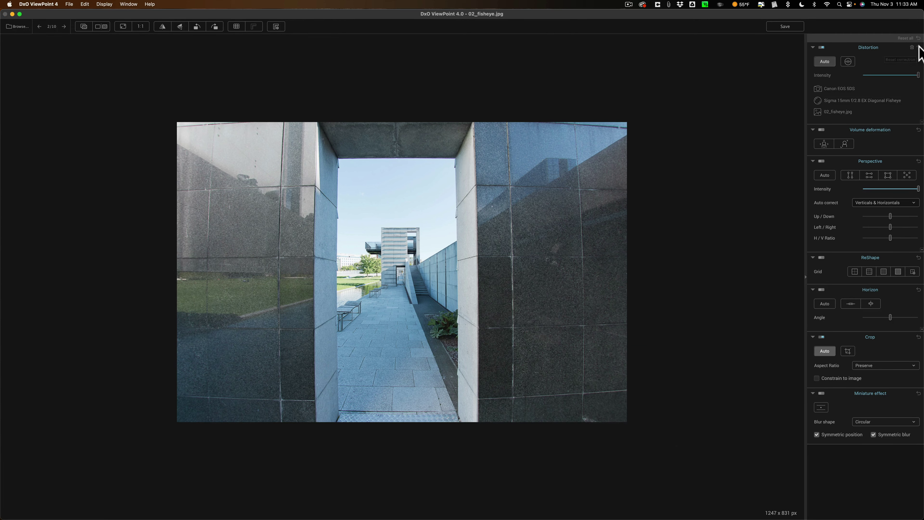
Advance past the volume deformation tutorial image to 04_volume_deformation.jpg.
{"action": "left_click", "coordinate": [64, 26]}
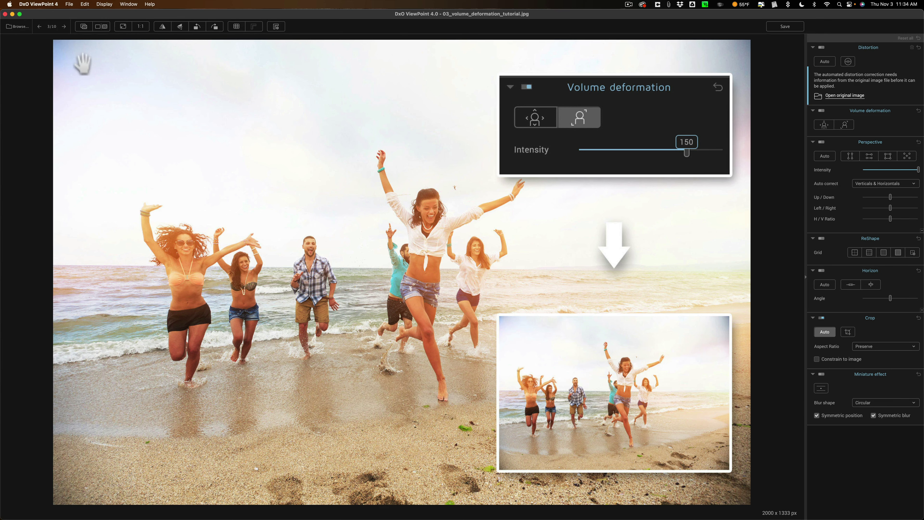
{"action": "left_click", "coordinate": [65, 26]}
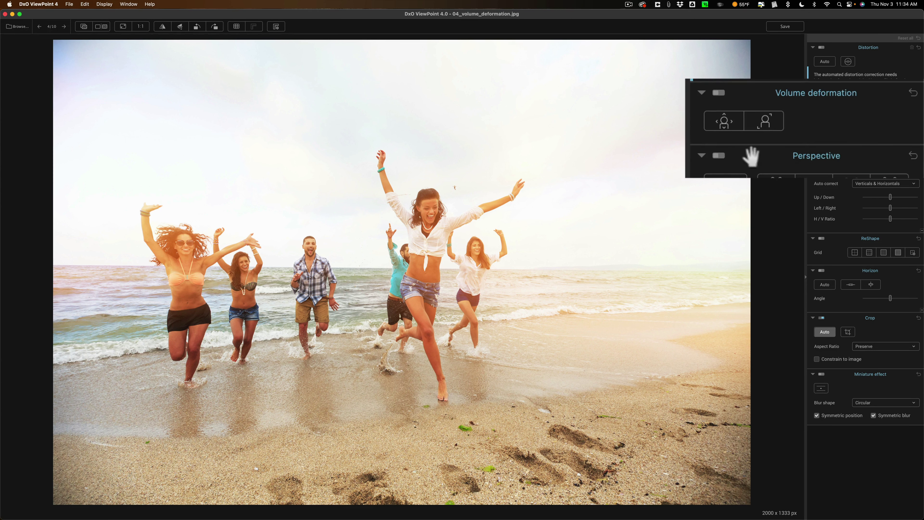
Try the diagonal volume deformation correction on the beach photo and reset it to compare with the original.
{"action": "left_click", "coordinate": [763, 118]}
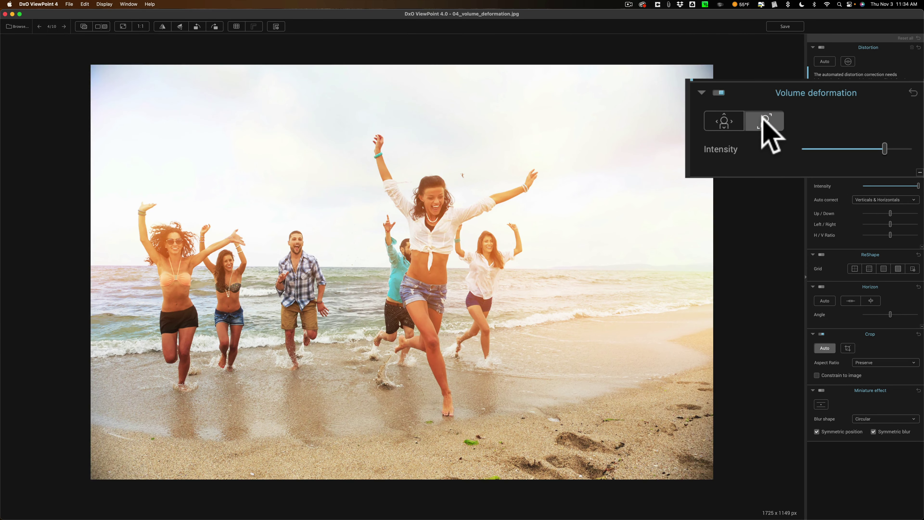
{"action": "mouse_move", "coordinate": [882, 148]}
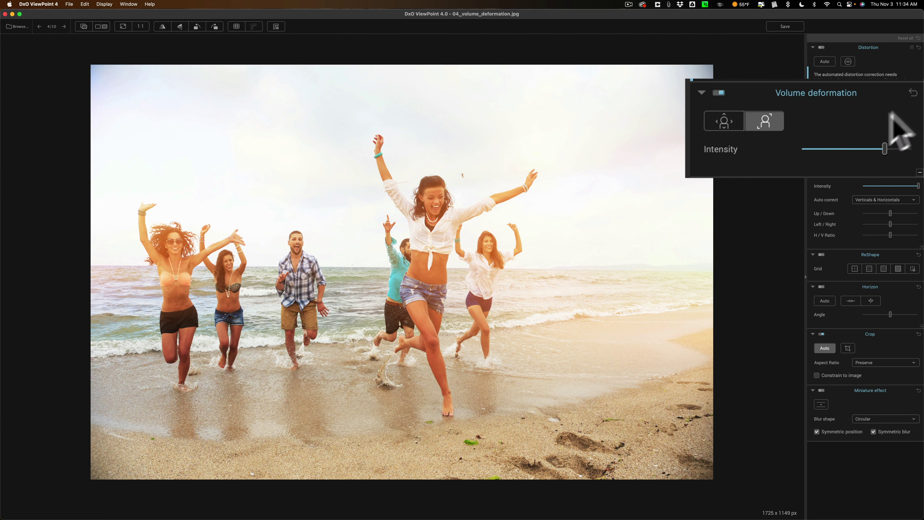
{"action": "left_click", "coordinate": [913, 92]}
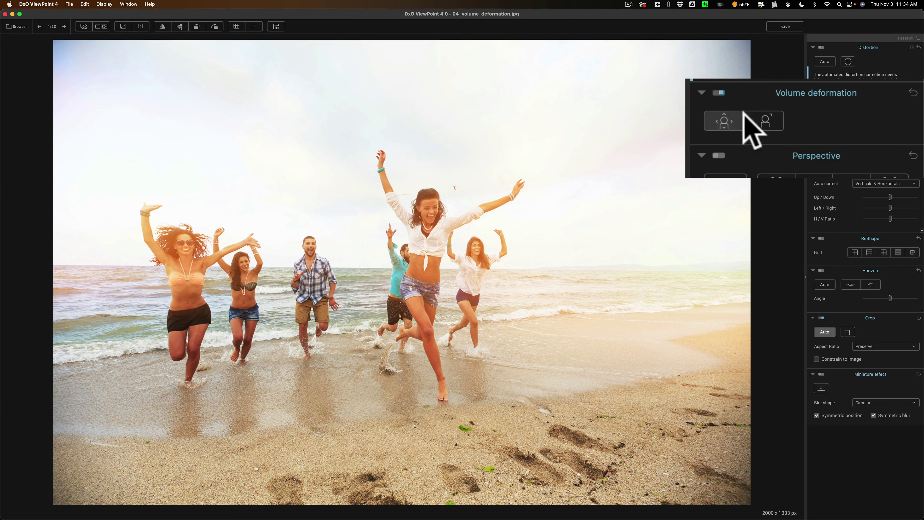
{"action": "left_click", "coordinate": [761, 116]}
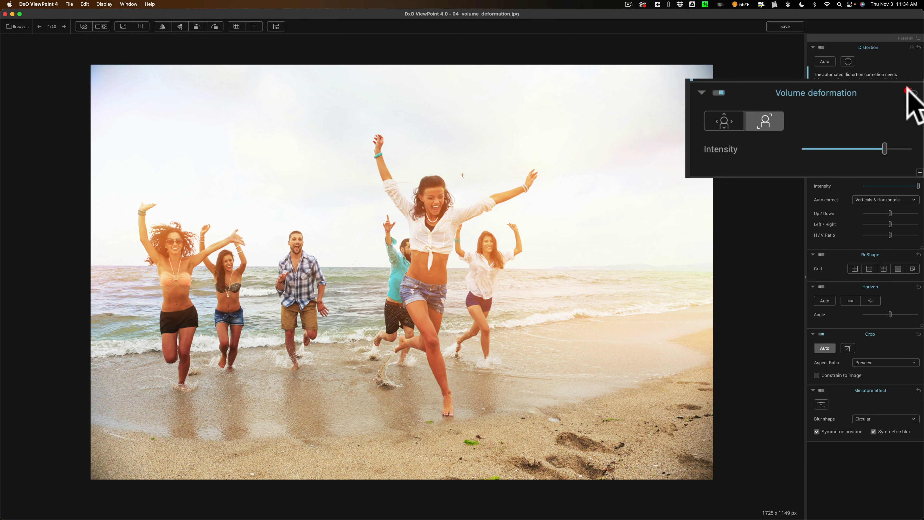
{"action": "left_click", "coordinate": [912, 92]}
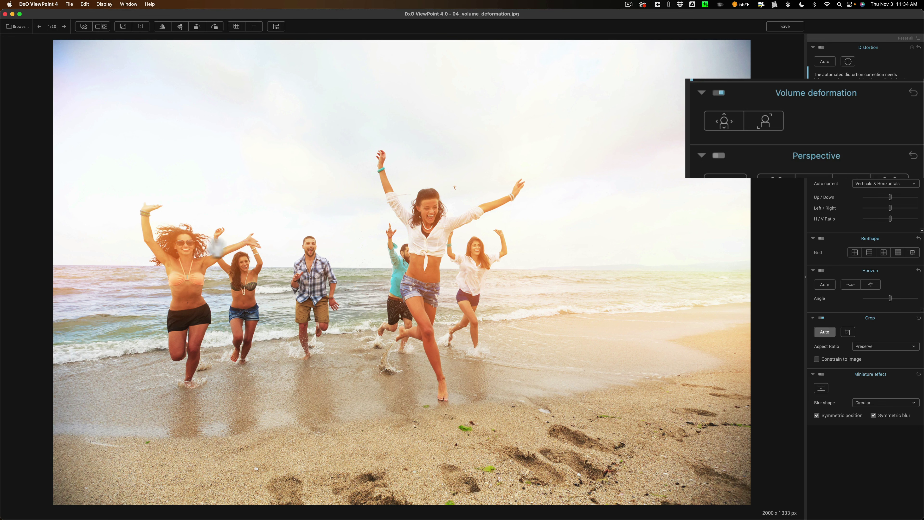
Compare the horizontal/vertical volume deformation mode with the diagonal mode, and keep the diagonal correction with intensity 112.
{"action": "left_click", "coordinate": [730, 124]}
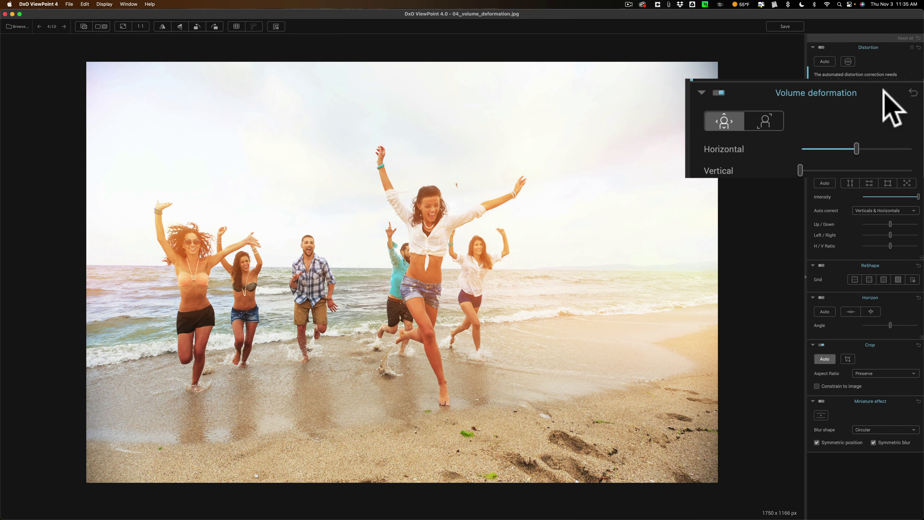
{"action": "left_click", "coordinate": [764, 122]}
{"action": "left_click", "coordinate": [770, 121]}
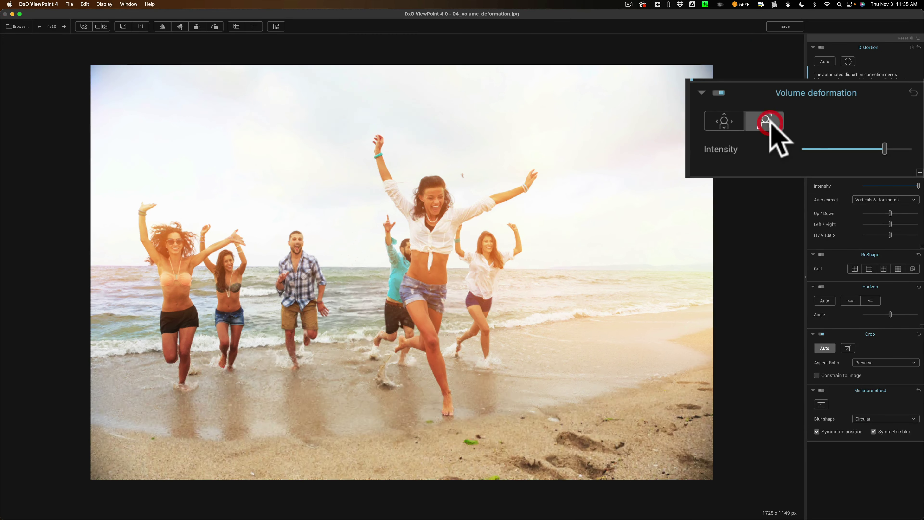
{"action": "mouse_move", "coordinate": [875, 147]}
{"action": "mouse_move", "coordinate": [882, 148]}
{"action": "left_mouse_down"}
{"action": "mouse_move", "coordinate": [830, 149]}
{"action": "mouse_move", "coordinate": [864, 149]}
{"action": "left_mouse_up"}
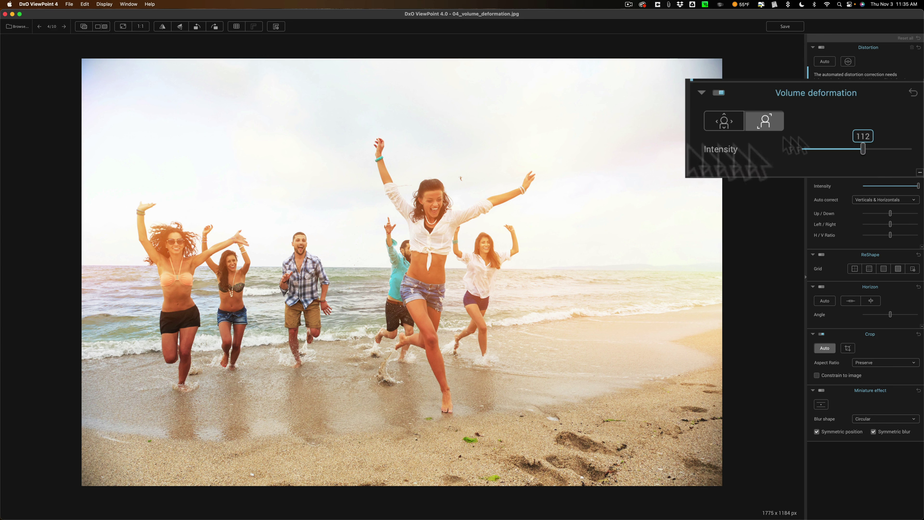
Leave the beach photo without saving its changes and advance to 06_perspective_vertical.jpg.
{"action": "left_click", "coordinate": [65, 26]}
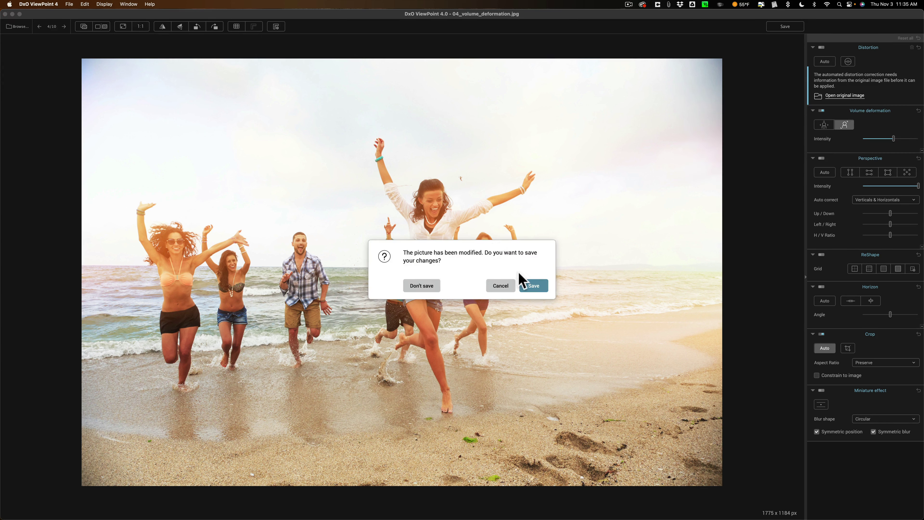
{"action": "left_click", "coordinate": [424, 286]}
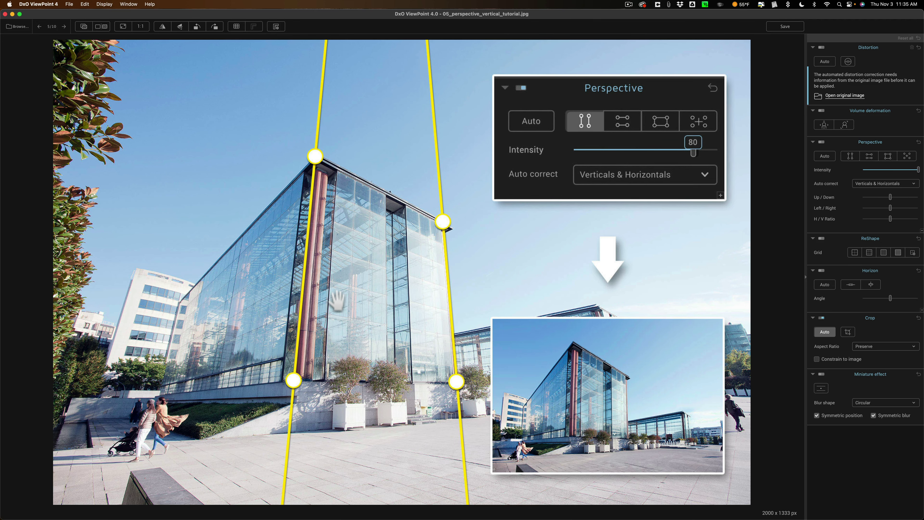
{"action": "key", "text": "Right"}
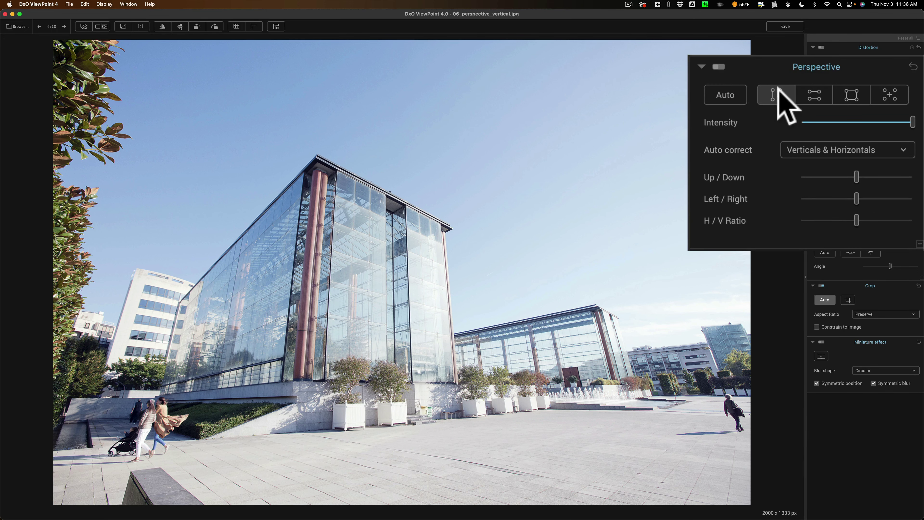
Correct the vertical perspective by aligning two vertical guide lines with the glass building's front column and far right edge, and apply it.
{"action": "left_click", "coordinate": [776, 93]}
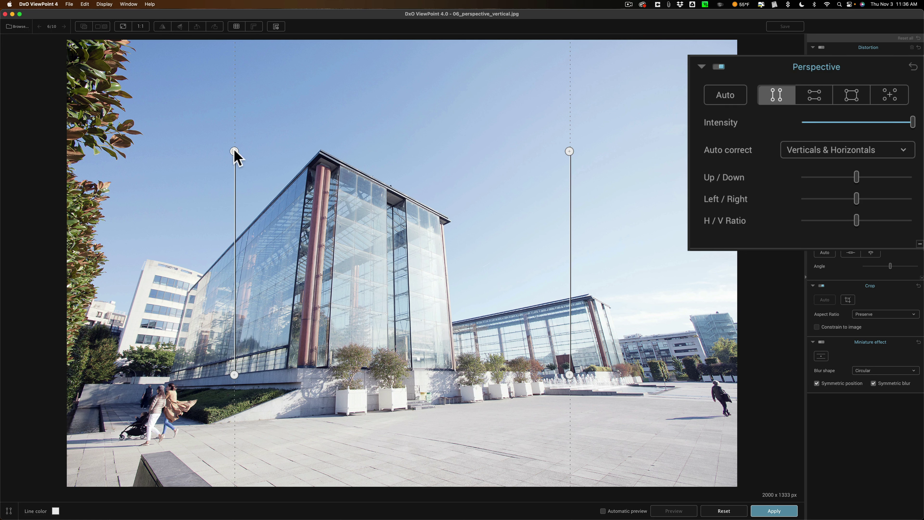
{"action": "left_click_drag", "start_coordinate": [234, 151], "coordinate": [316, 165]}
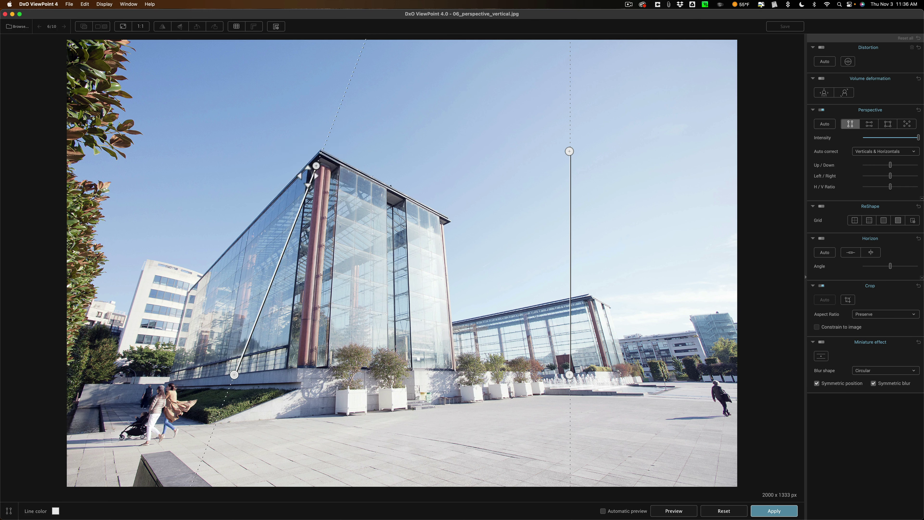
{"action": "left_click_drag", "start_coordinate": [235, 374], "coordinate": [297, 365]}
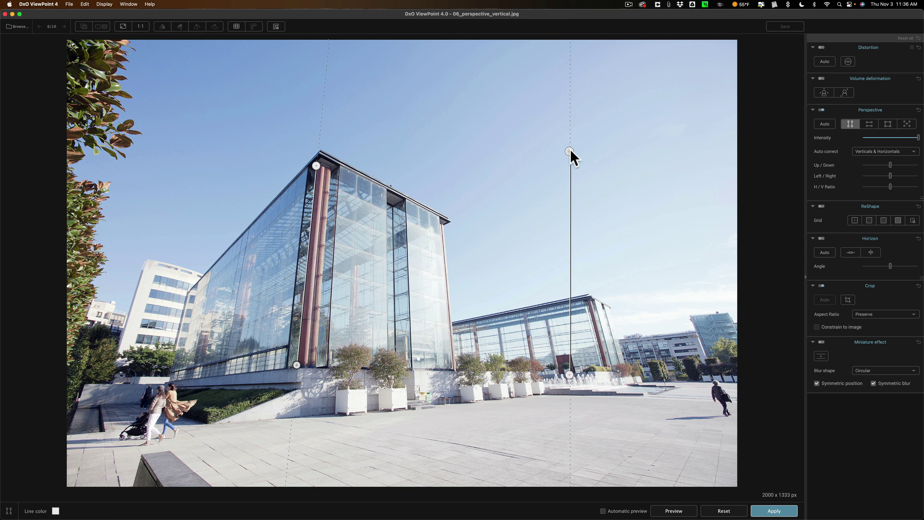
{"action": "left_click_drag", "start_coordinate": [570, 151], "coordinate": [443, 224]}
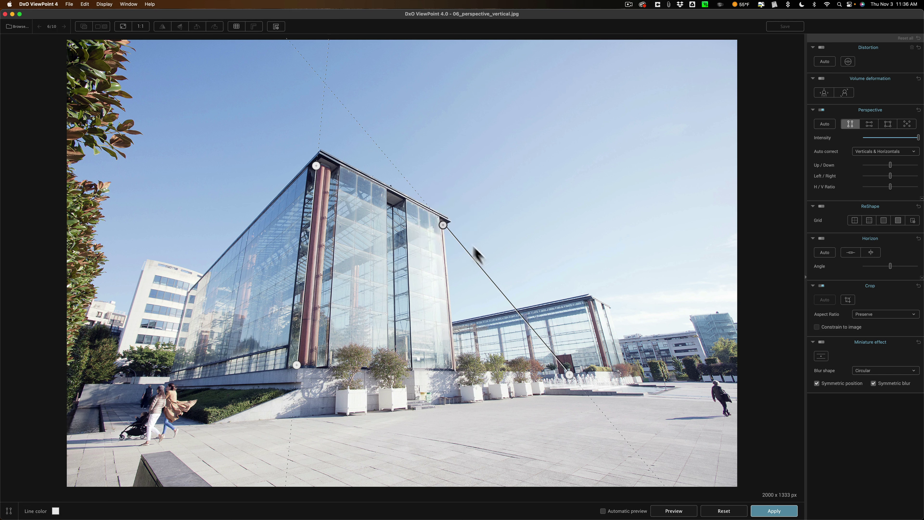
{"action": "left_click_drag", "start_coordinate": [569, 374], "coordinate": [455, 361]}
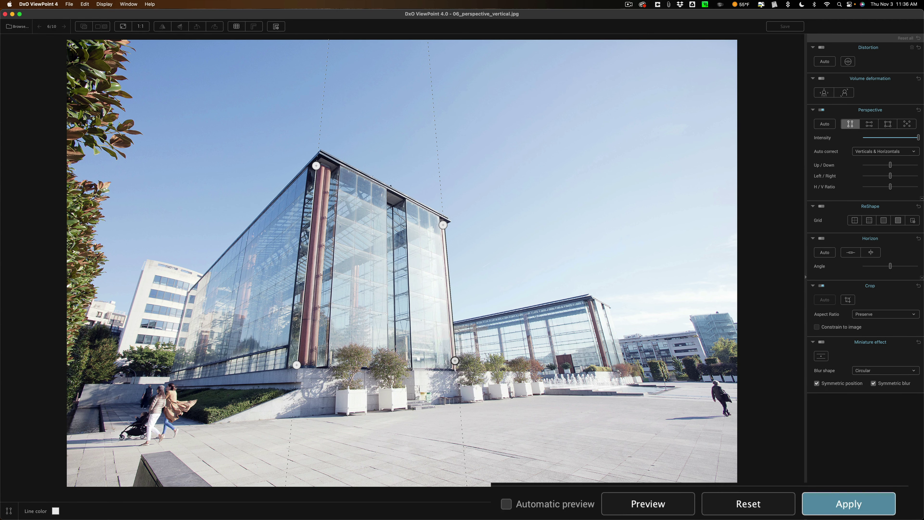
{"action": "left_click", "coordinate": [769, 505]}
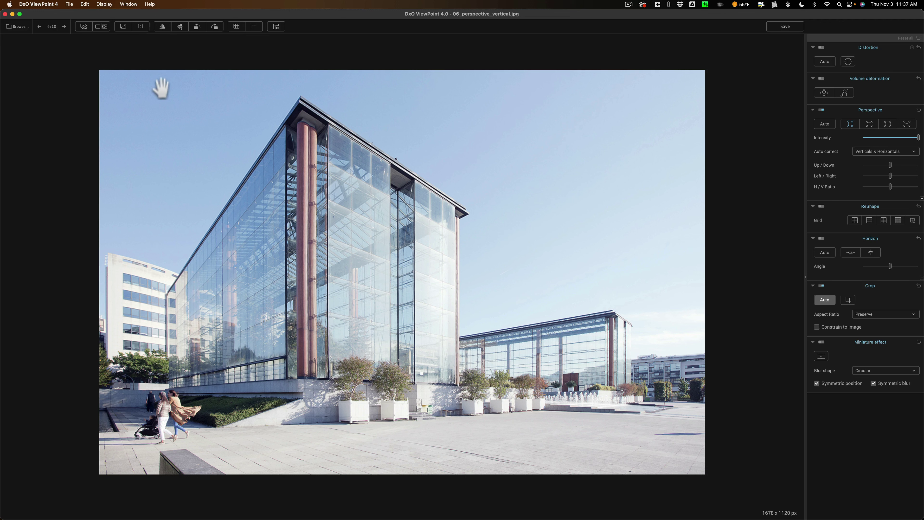
Leave the glass building photo without saving its changes and advance to 08_perspective_rectangle.jpg.
{"action": "left_click", "coordinate": [64, 27]}
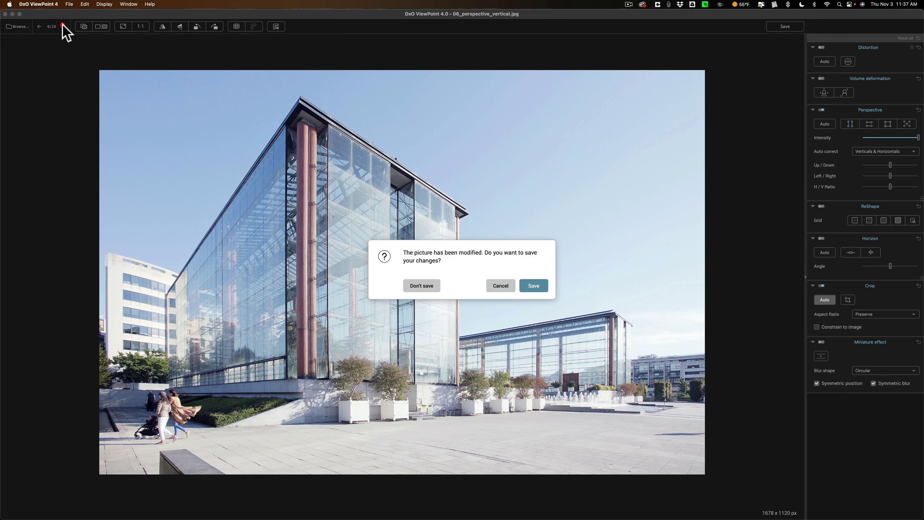
{"action": "left_click", "coordinate": [419, 286]}
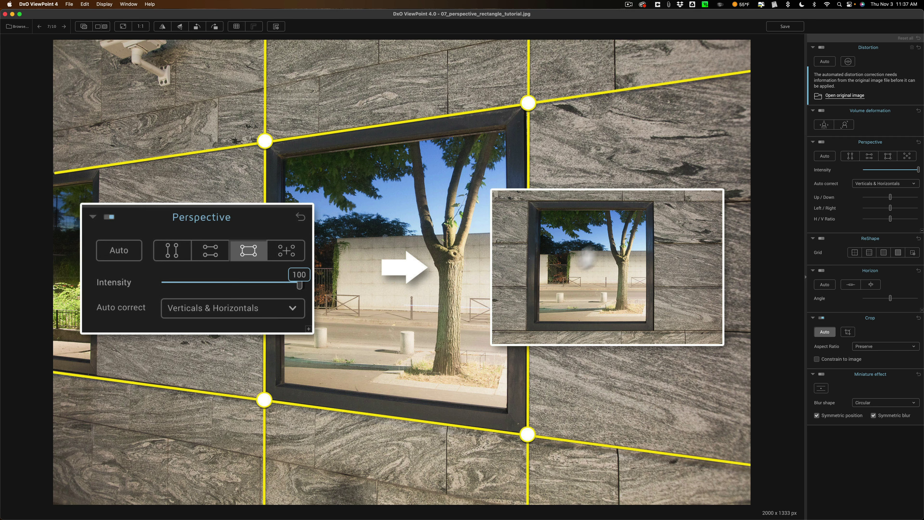
{"action": "left_click", "coordinate": [64, 26]}
Square up the window with the rectangle perspective correction, placing the four guide points on the outer frame corners, and apply it.
{"action": "left_click", "coordinate": [889, 124]}
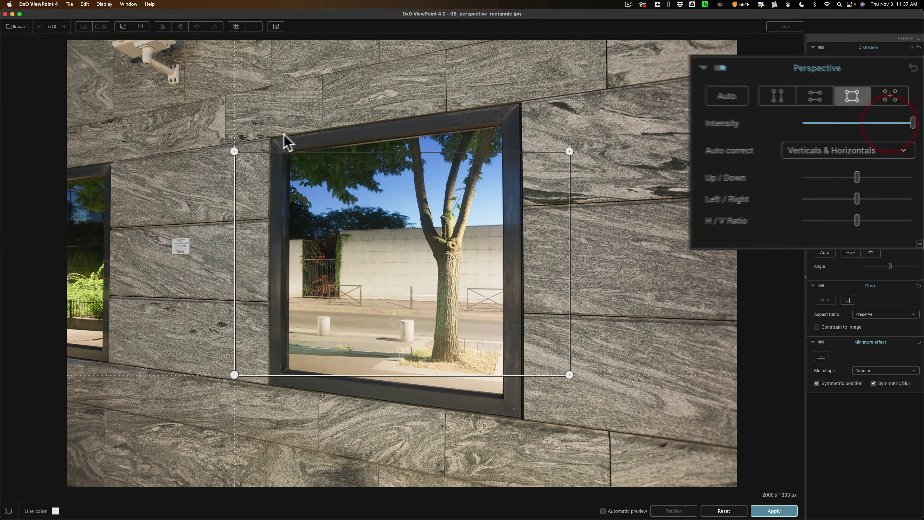
{"action": "left_click_drag", "start_coordinate": [234, 151], "coordinate": [272, 138]}
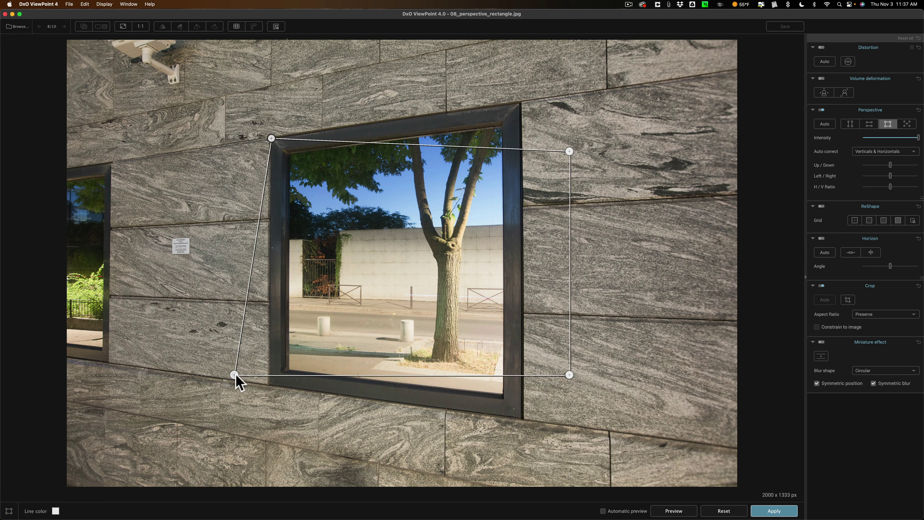
{"action": "left_click_drag", "start_coordinate": [234, 374], "coordinate": [269, 383]}
{"action": "left_click_drag", "start_coordinate": [570, 152], "coordinate": [519, 103]}
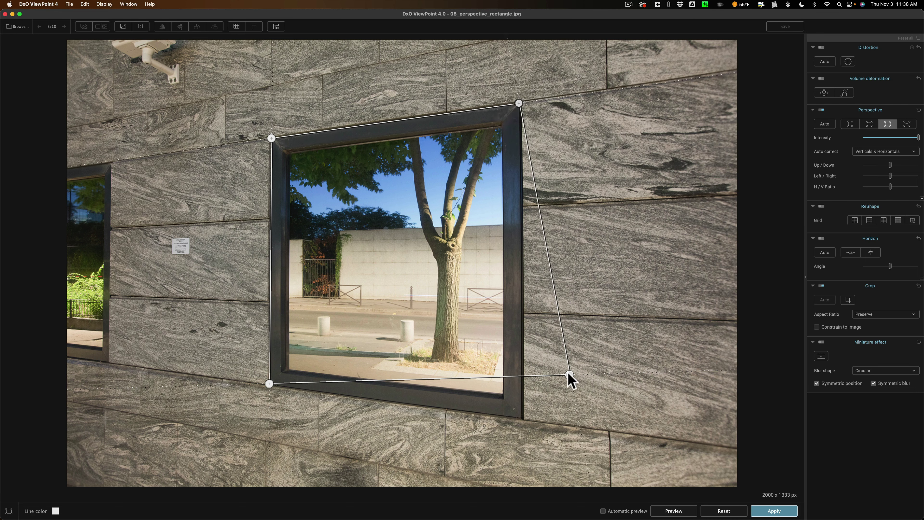
{"action": "left_click_drag", "start_coordinate": [569, 375], "coordinate": [520, 418]}
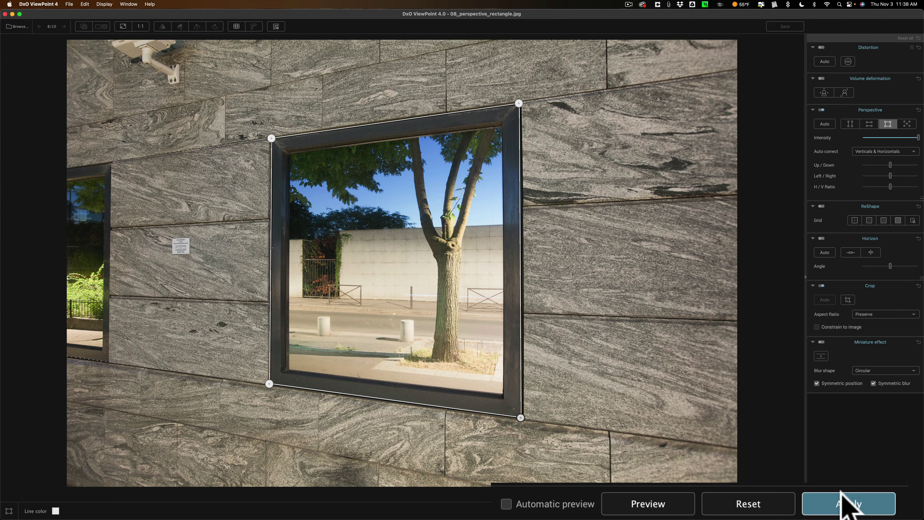
{"action": "left_click", "coordinate": [845, 505]}
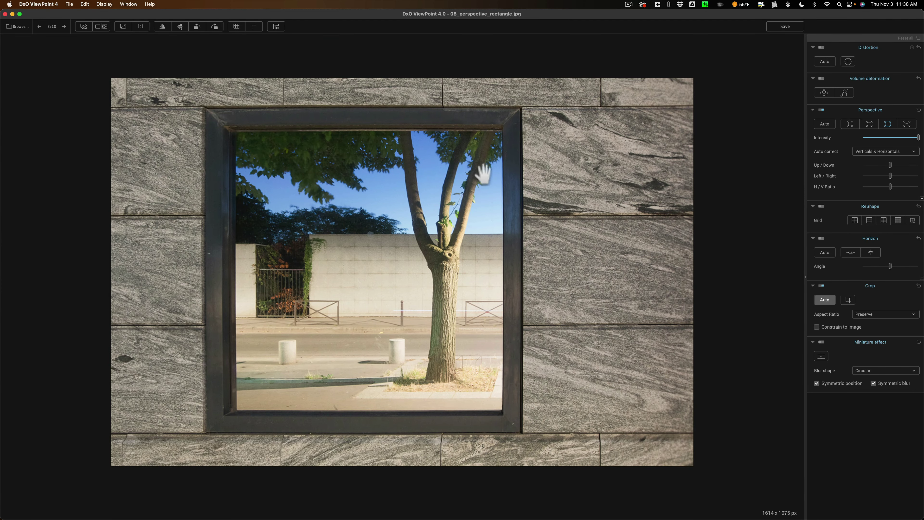
Leave the window photo without saving its changes and advance past the miniature tutorial image to 10_miniature.jpg.
{"action": "left_click", "coordinate": [64, 26]}
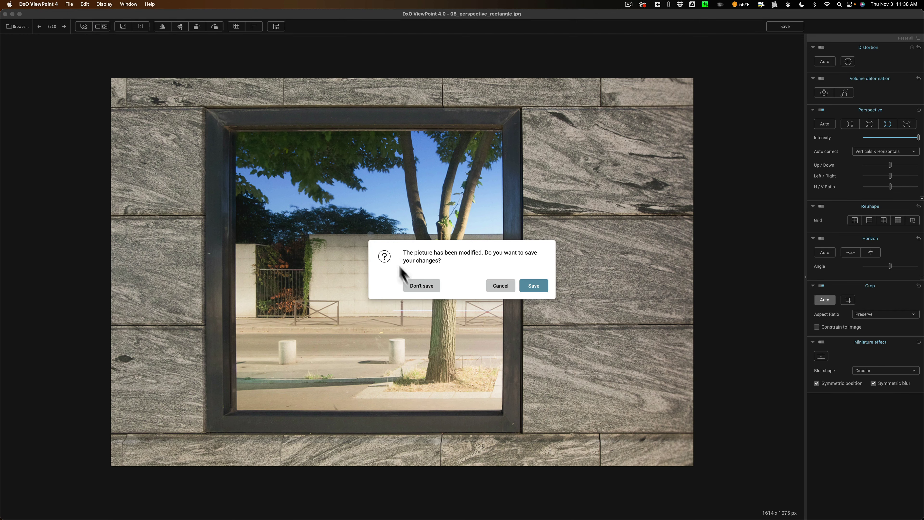
{"action": "left_click", "coordinate": [421, 286]}
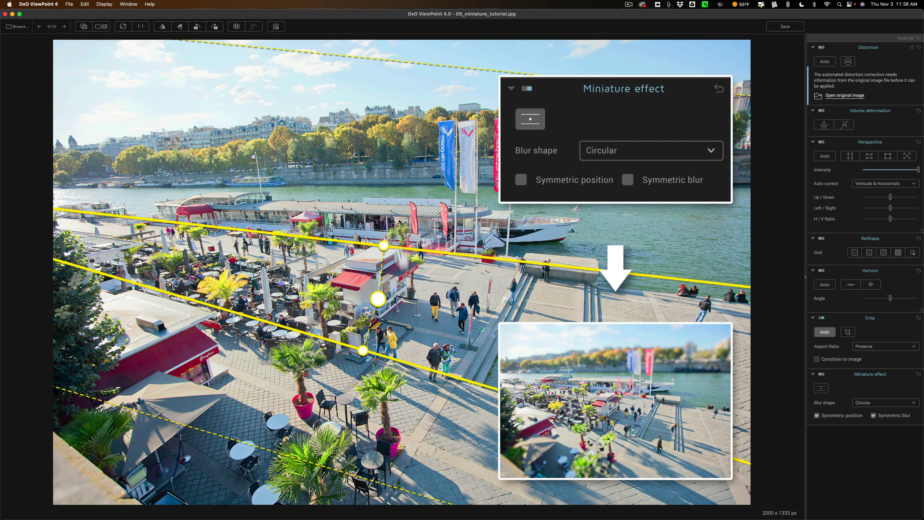
{"action": "left_click", "coordinate": [64, 27]}
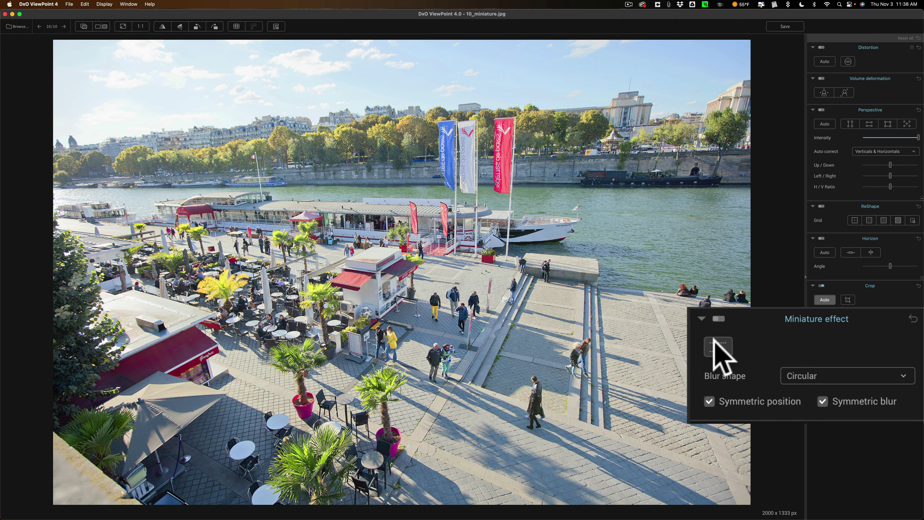
Start the miniature effect and centre its sharp band on the red-awning kiosk, tilted down to the right along the riverside terrace.
{"action": "left_click", "coordinate": [721, 346]}
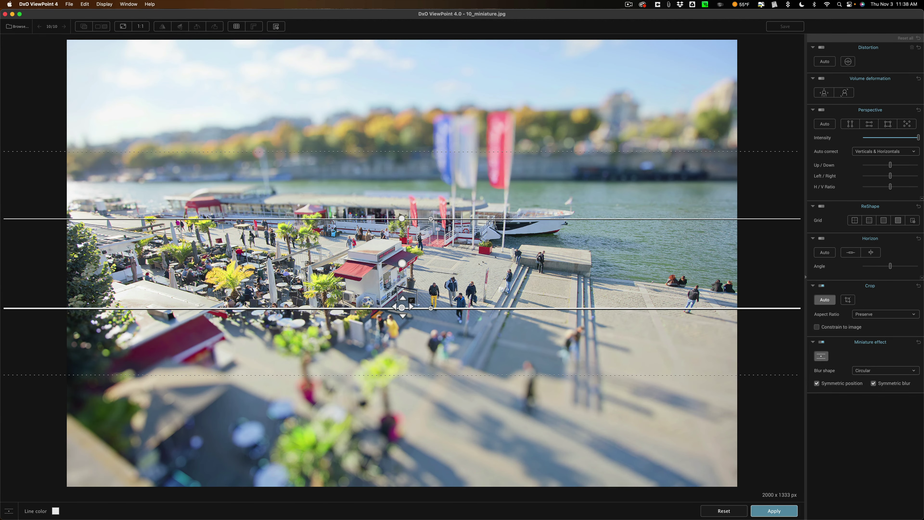
{"action": "left_click_drag", "start_coordinate": [402, 263], "coordinate": [384, 267]}
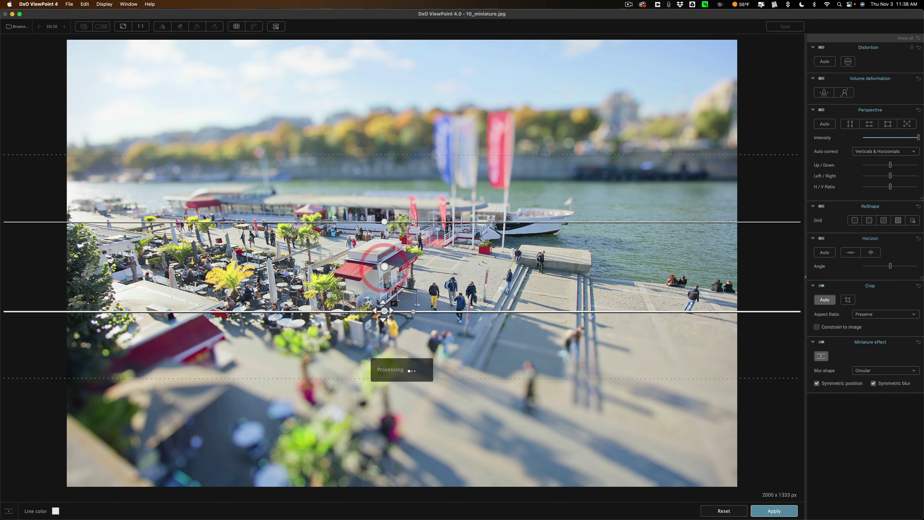
{"action": "left_click_drag", "start_coordinate": [384, 311], "coordinate": [363, 332]}
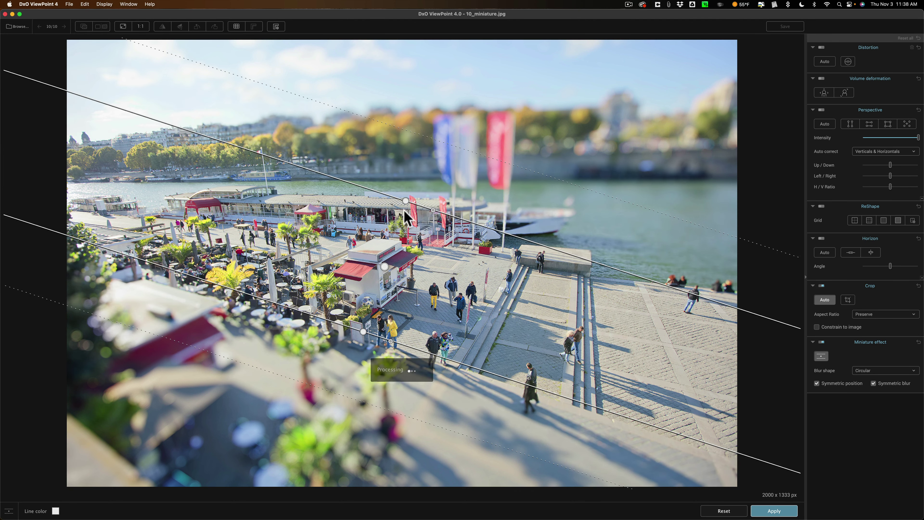
{"action": "left_click_drag", "start_coordinate": [384, 267], "coordinate": [376, 276]}
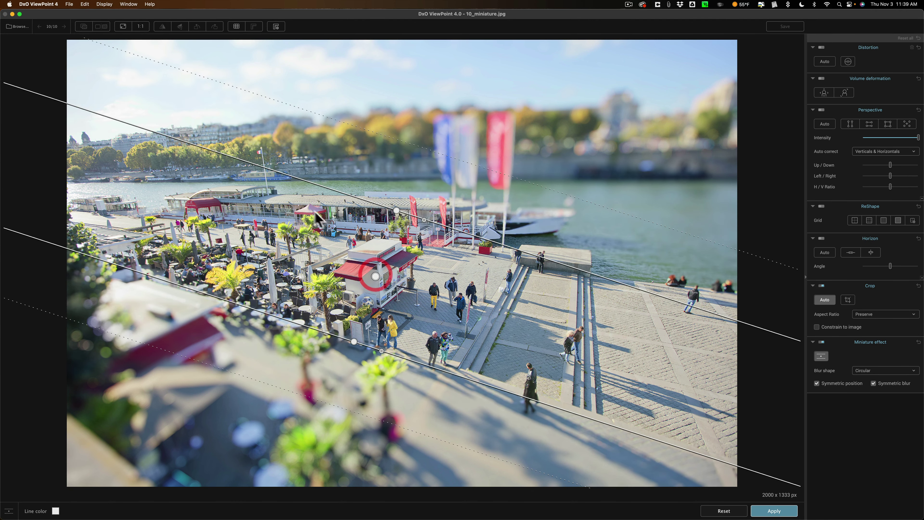
{"action": "left_click_drag", "start_coordinate": [422, 221], "coordinate": [386, 223]}
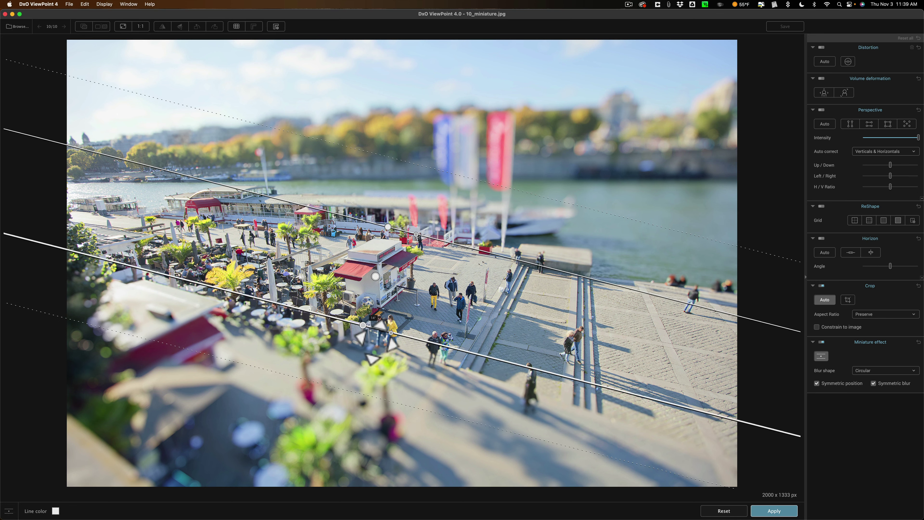
{"action": "left_click_drag", "start_coordinate": [362, 327], "coordinate": [358, 340]}
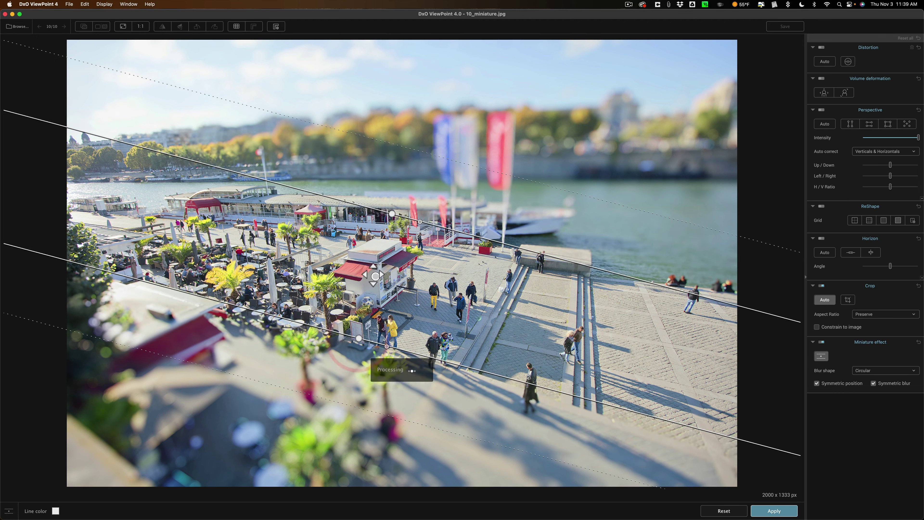
{"action": "left_click_drag", "start_coordinate": [364, 275], "coordinate": [366, 291]}
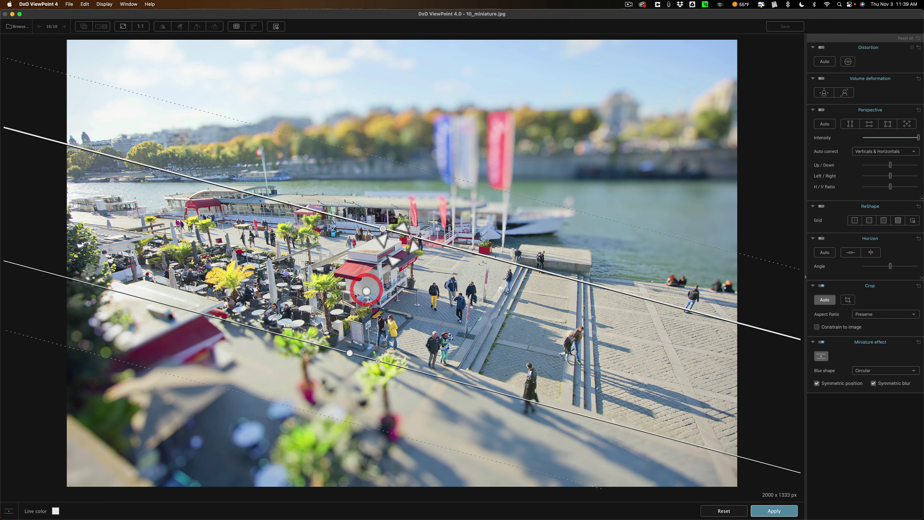
{"action": "mouse_move", "coordinate": [382, 239]}
{"action": "left_mouse_down"}
{"action": "mouse_move", "coordinate": [396, 248]}
{"action": "mouse_move", "coordinate": [378, 231]}
{"action": "left_mouse_up"}
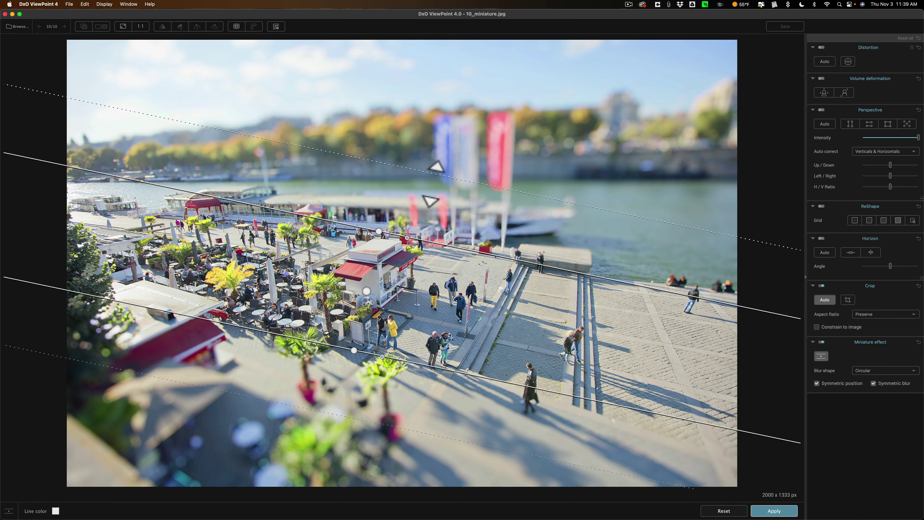
Move the dotted blur-transition lines farther out from the sharp band for a more gradual blur, and apply the miniature effect.
{"action": "left_click_drag", "start_coordinate": [425, 174], "coordinate": [428, 140]}
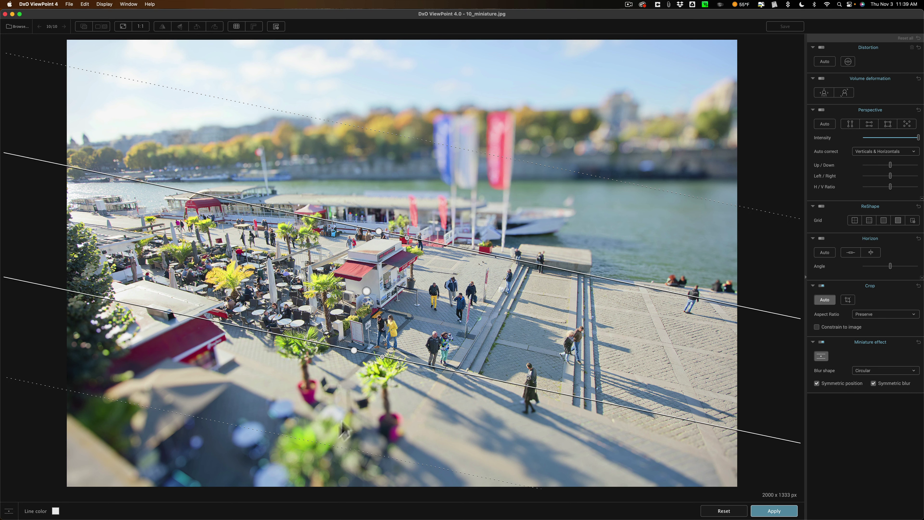
{"action": "mouse_move", "coordinate": [407, 237]}
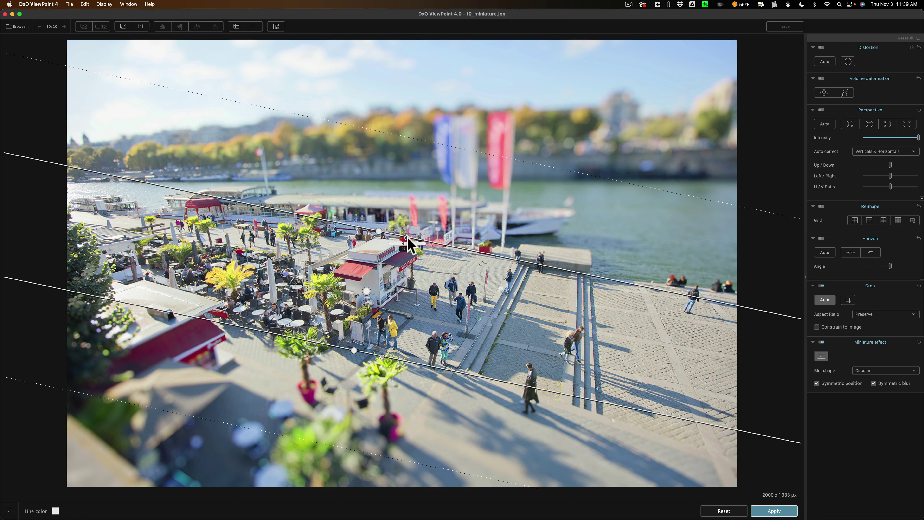
{"action": "mouse_move", "coordinate": [379, 358]}
{"action": "mouse_move", "coordinate": [403, 242]}
{"action": "left_mouse_down"}
{"action": "mouse_move", "coordinate": [420, 242]}
{"action": "mouse_move", "coordinate": [401, 242]}
{"action": "left_mouse_up"}
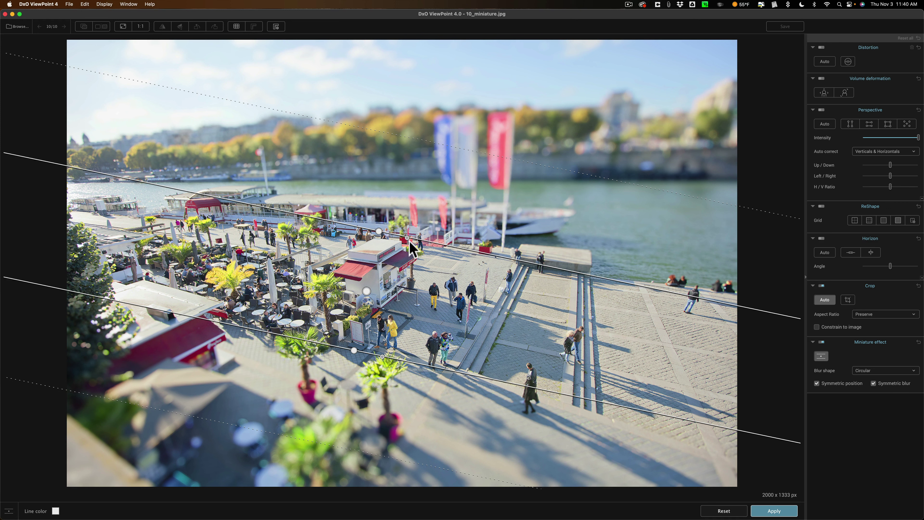
{"action": "mouse_move", "coordinate": [408, 238]}
{"action": "left_click_drag", "start_coordinate": [402, 243], "coordinate": [403, 243]}
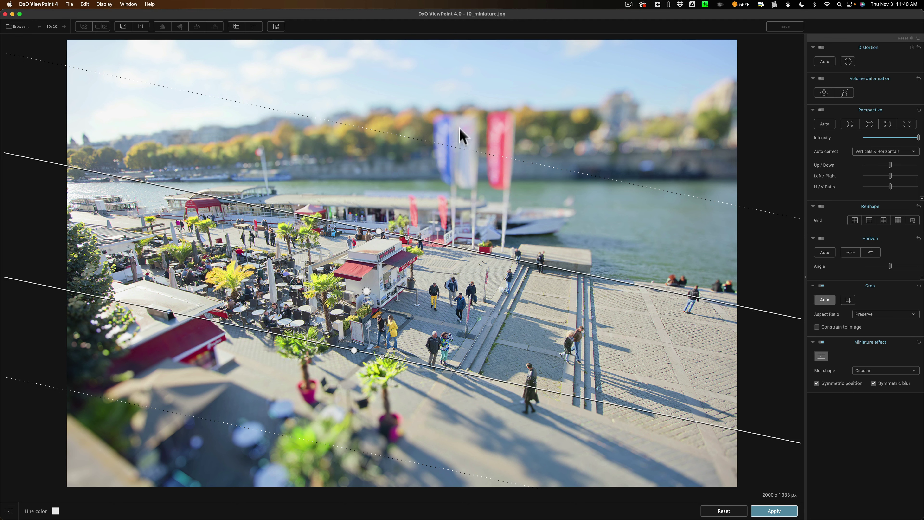
{"action": "left_click", "coordinate": [771, 511]}
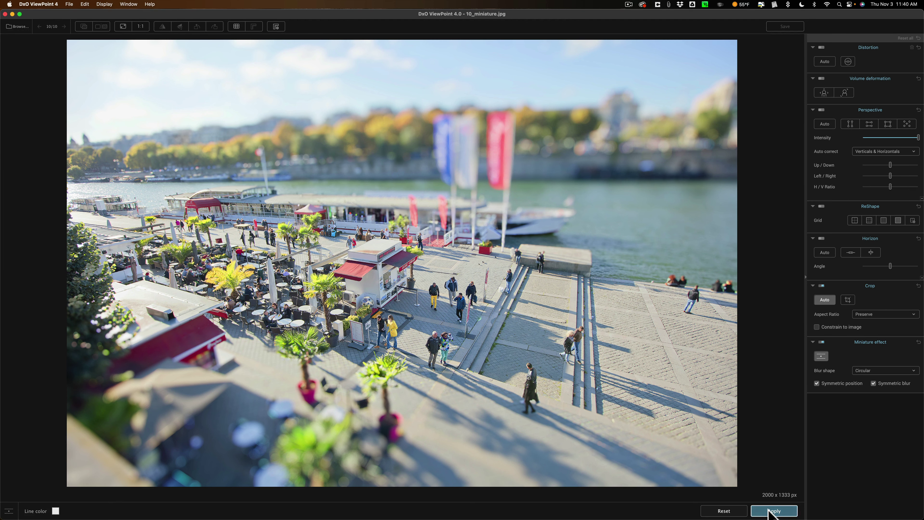
{"action": "left_click", "coordinate": [771, 510]}
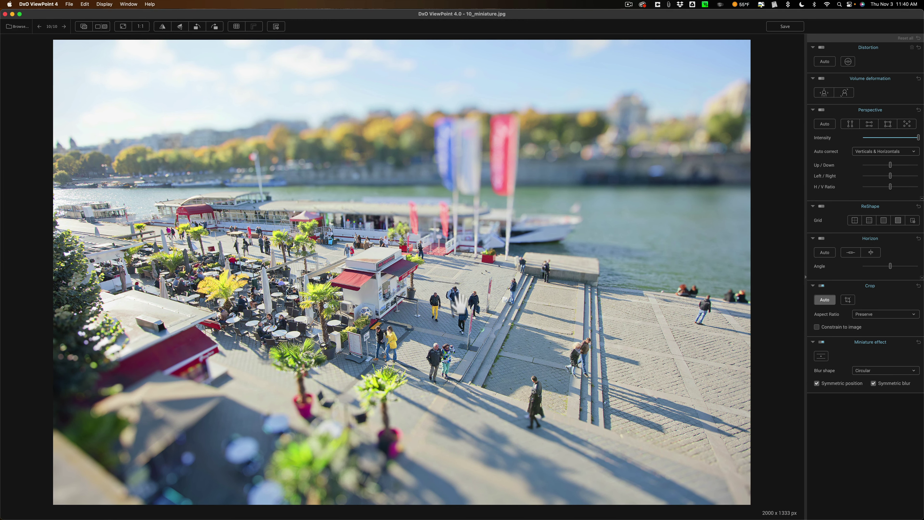